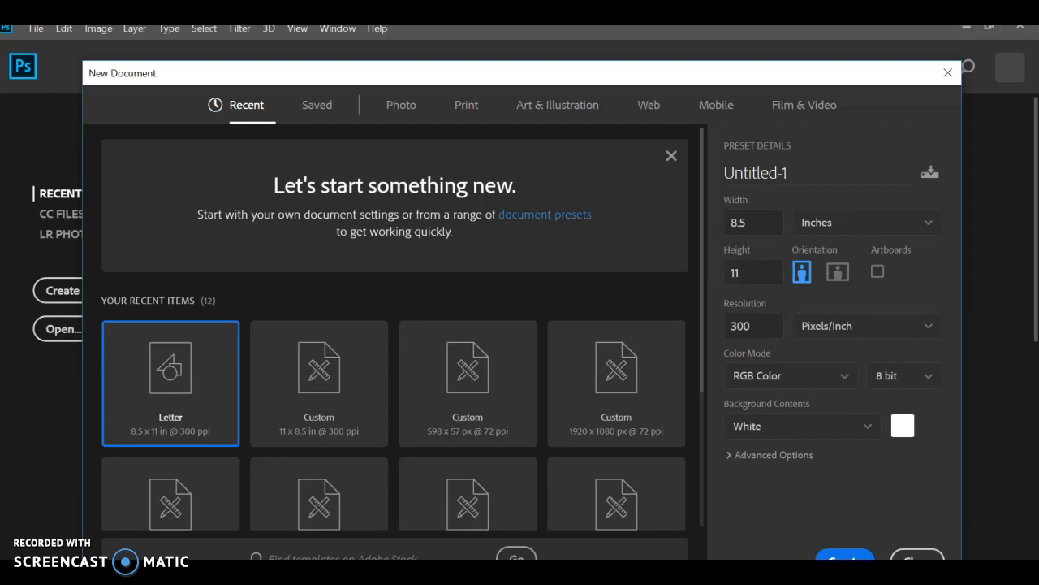
key(super)
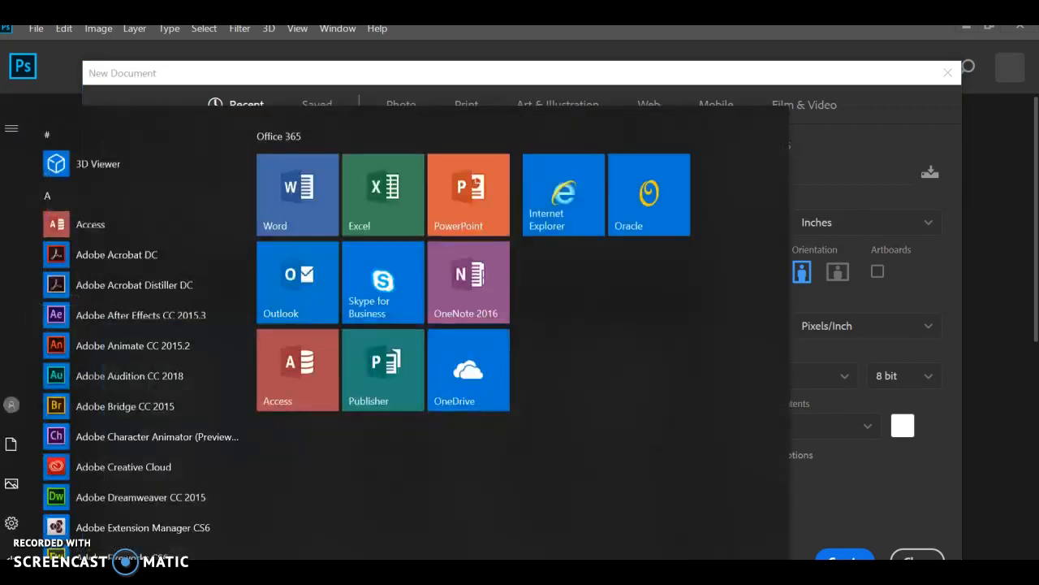
scroll(121, 441, down, 3)
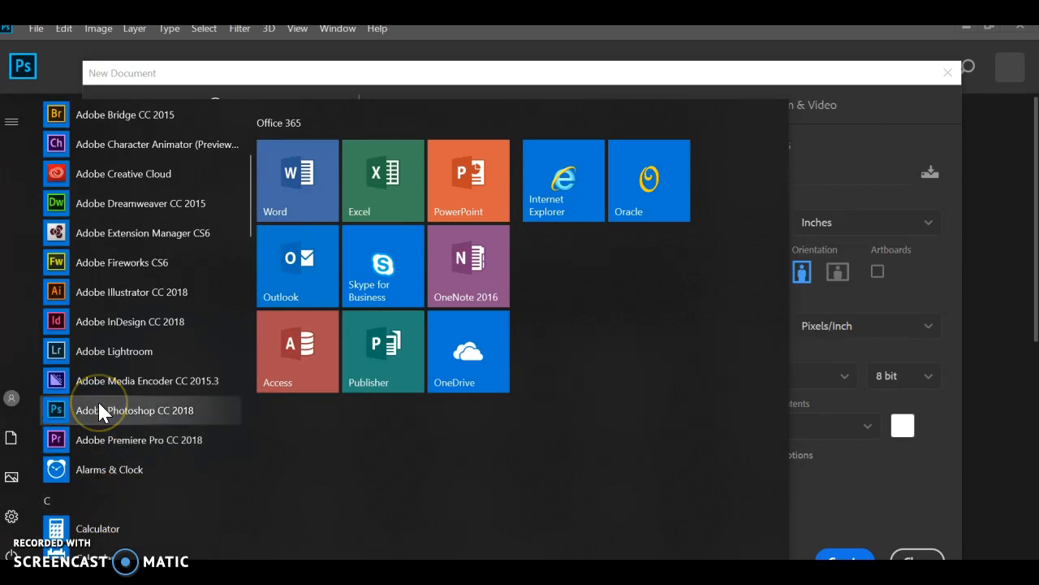
- Switch to Chrome and look through the Dwayne Johnson image results, previewing possible portraits
mouse_move(476, 541)
click(544, 548)
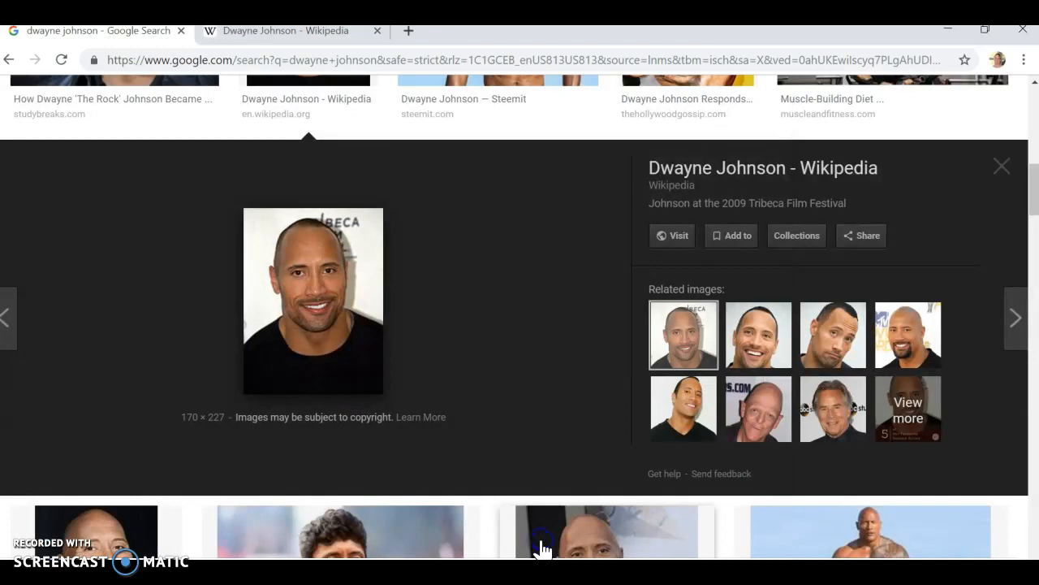
scroll(542, 550, up, 10)
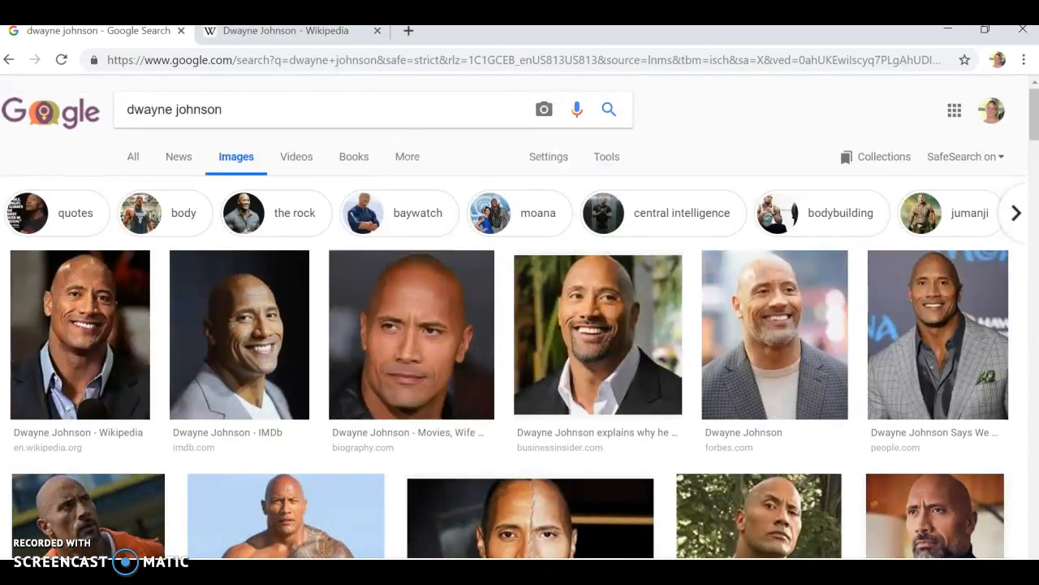
click(597, 334)
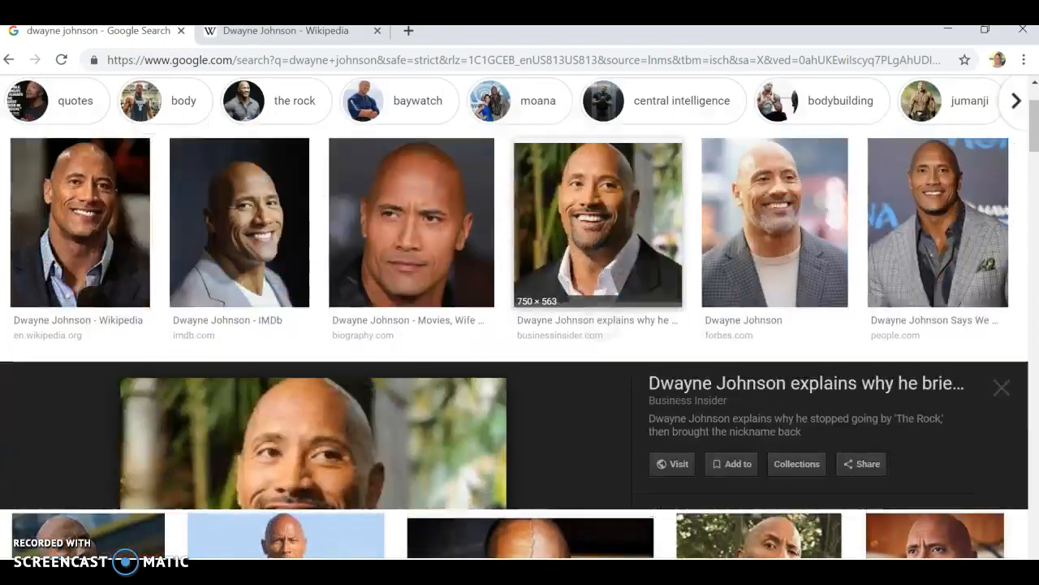
scroll(597, 335, down, 7)
scroll(519, 317, down, 6)
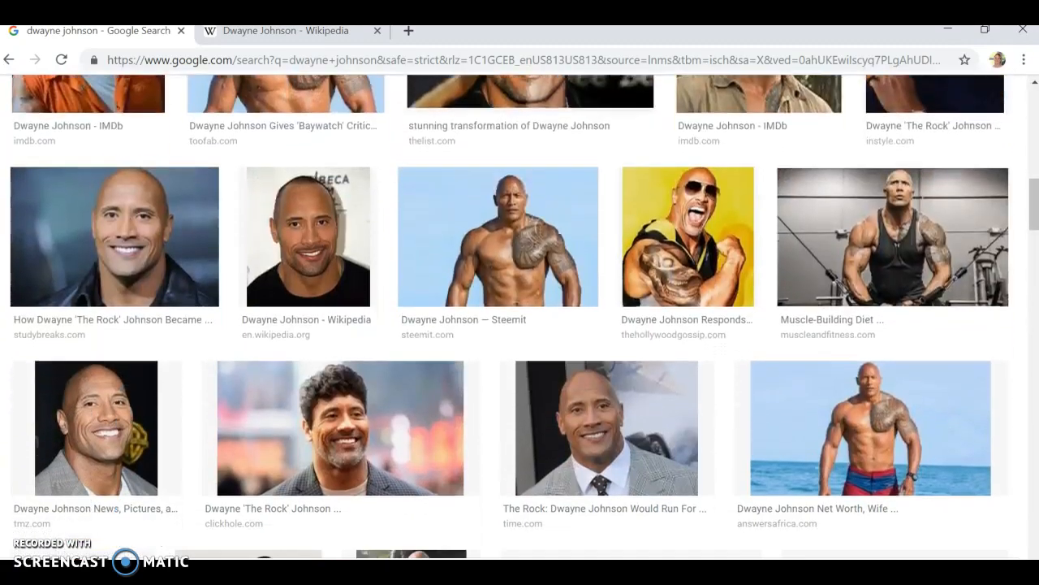
scroll(519, 317, down, 6)
scroll(520, 317, down, 5)
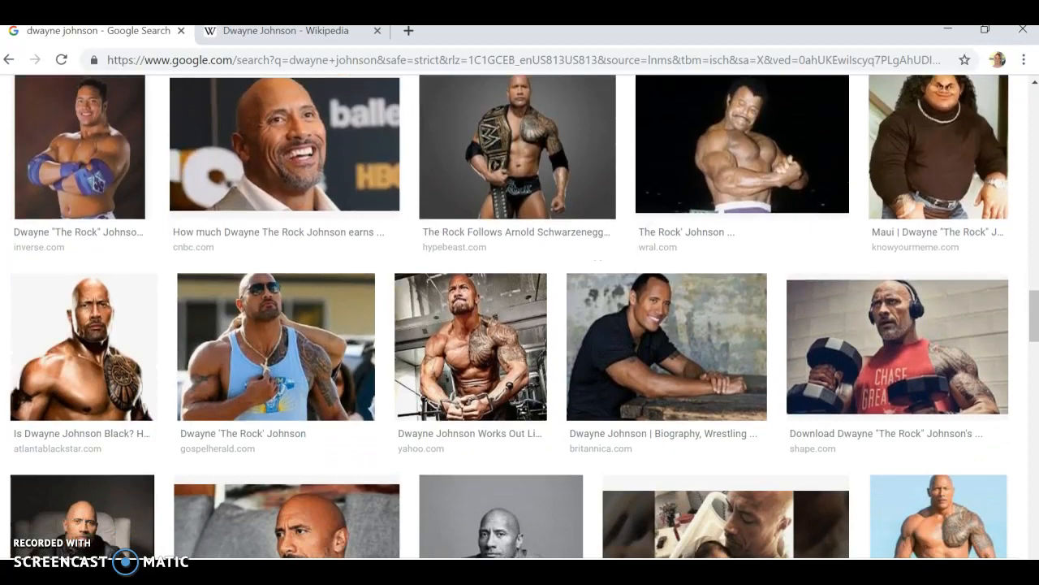
scroll(520, 316, down, 5)
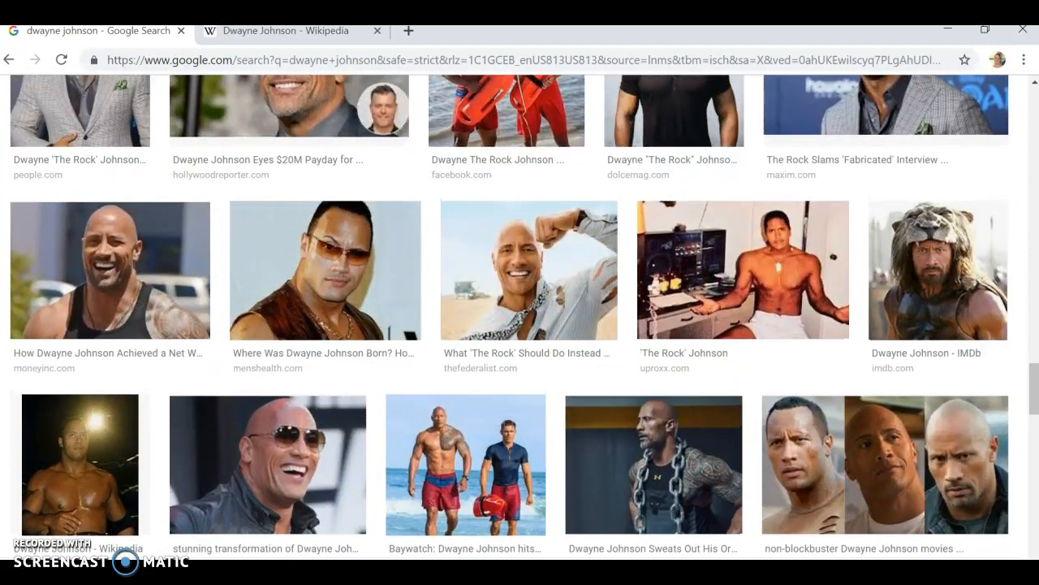
click(326, 271)
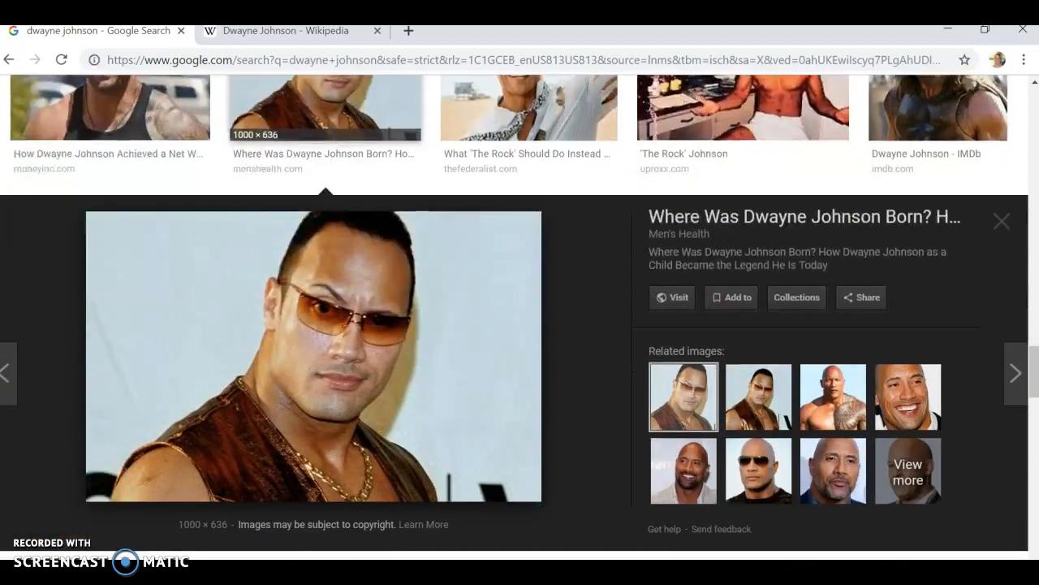
- Open the Wikipedia portrait of Dwayne Johnson at the 2009 Tribeca Film Festival and copy the image
scroll(519, 316, up, 15)
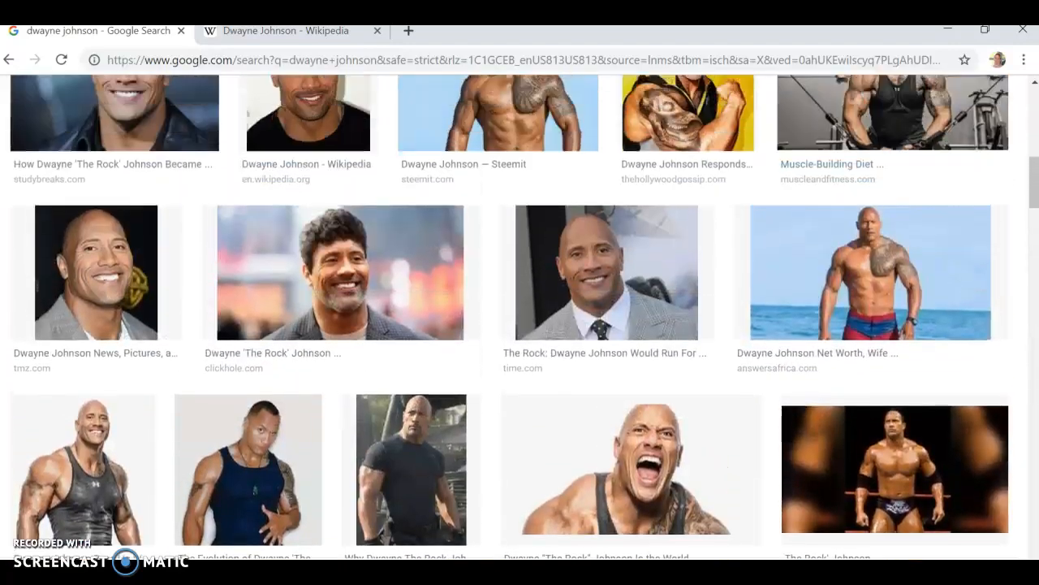
scroll(630, 246, up, 3)
click(310, 324)
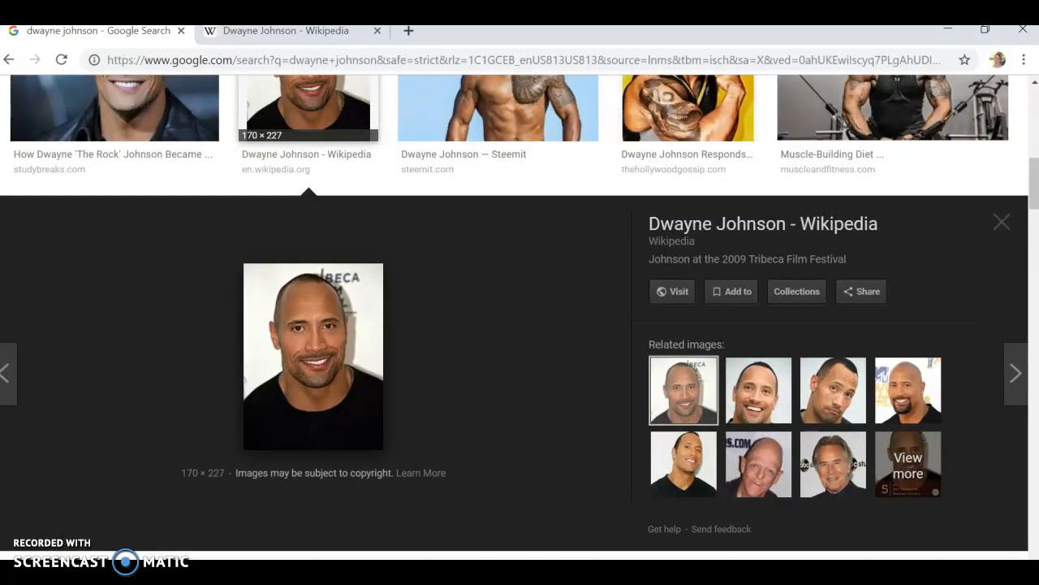
right_click(306, 372)
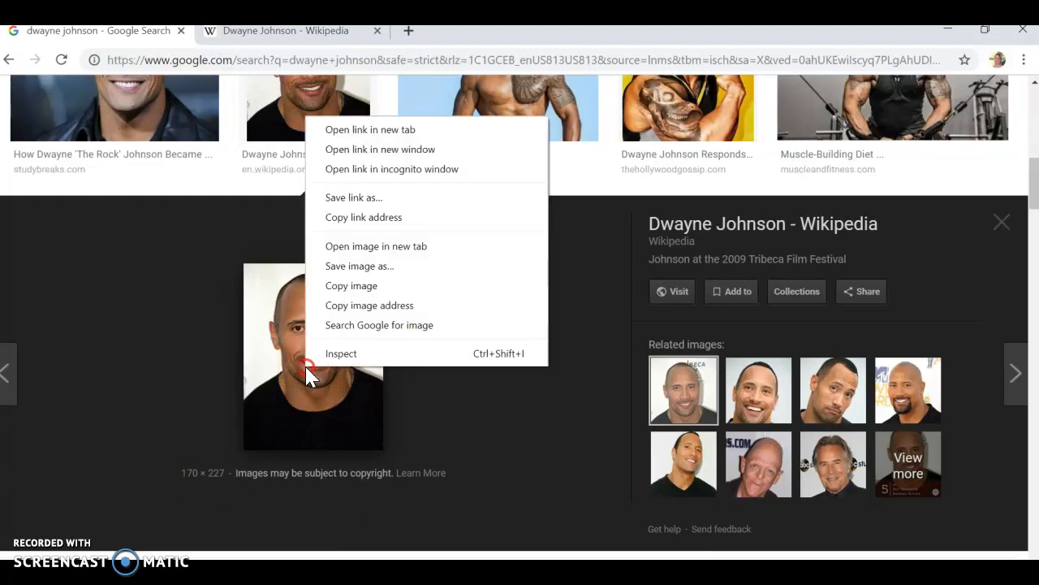
click(455, 285)
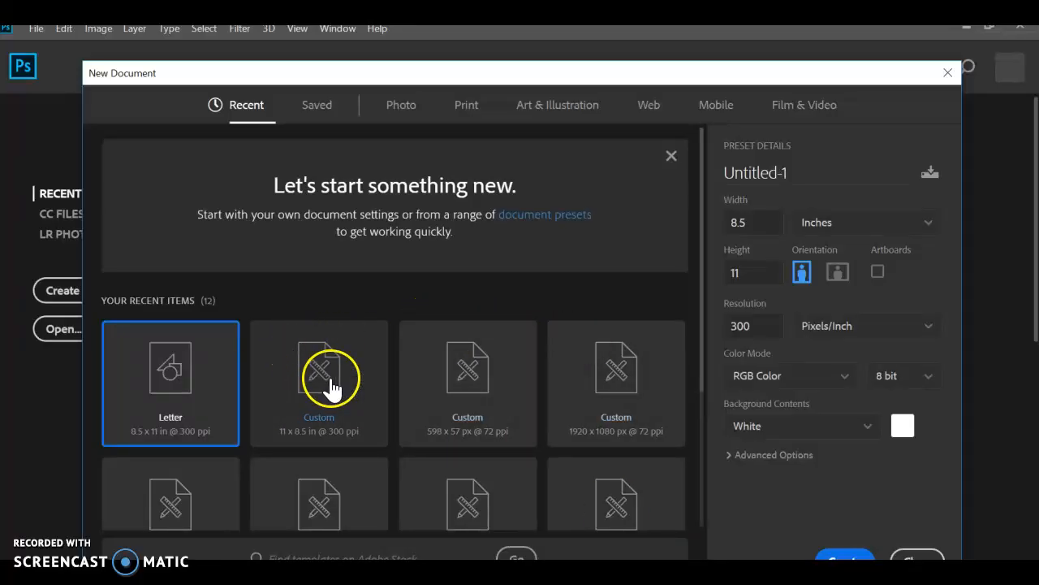
- In Photoshop, create a 170 x 227 px document from the Clipboard preset and paste the copied portrait into it
click(947, 72)
click(104, 291)
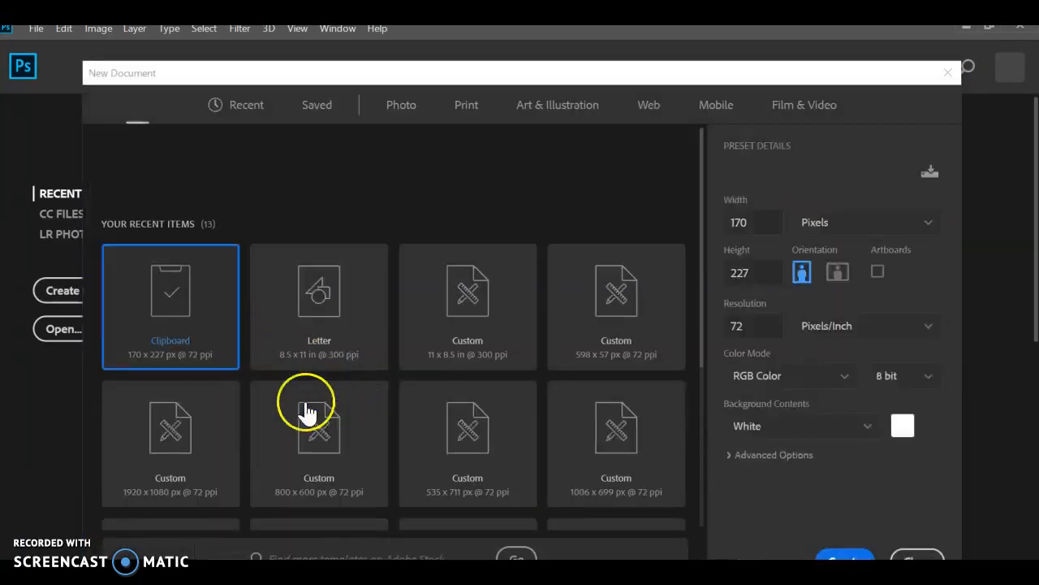
click(187, 341)
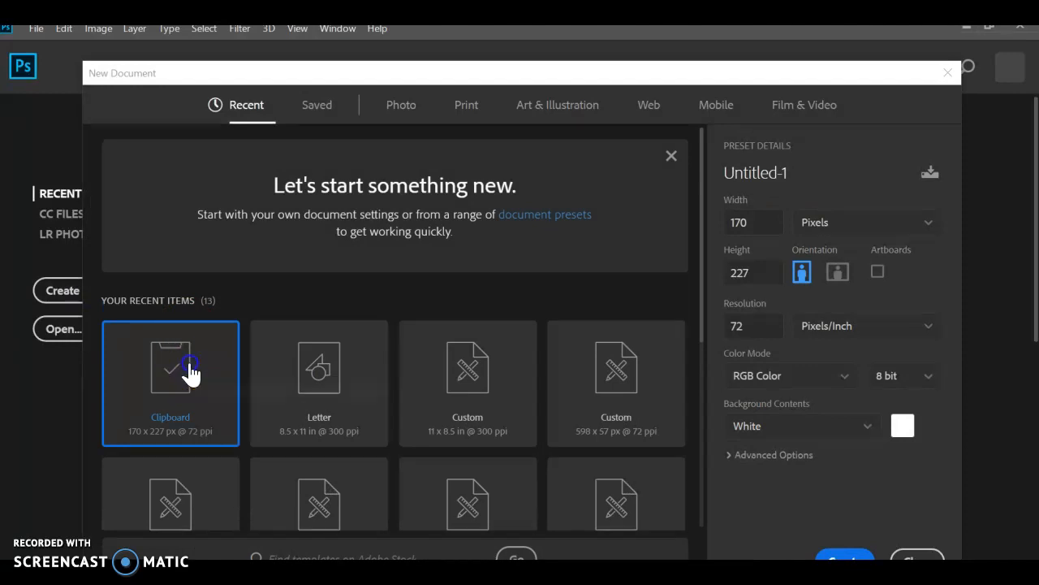
click(880, 550)
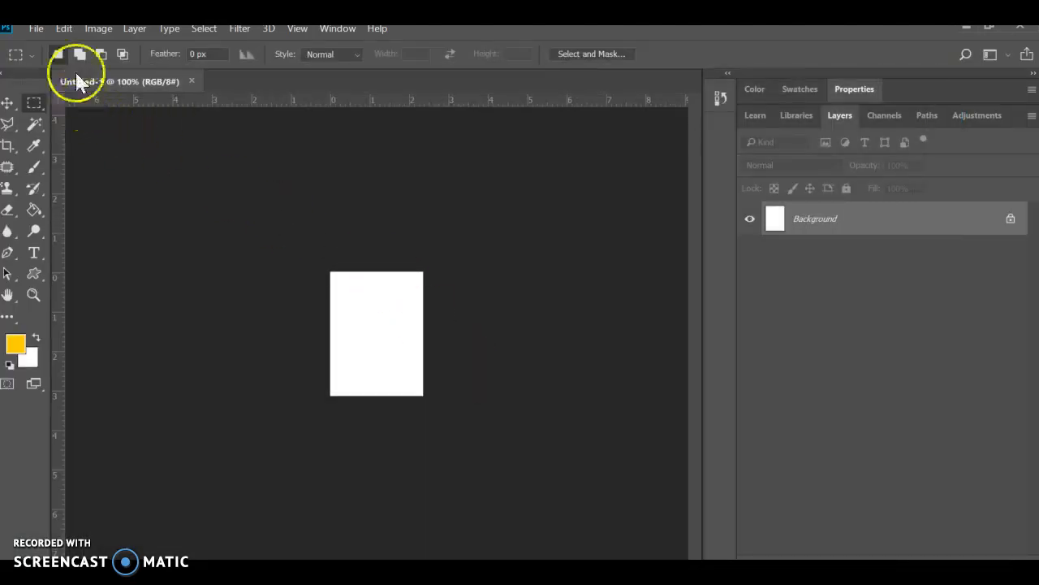
click(61, 29)
click(133, 163)
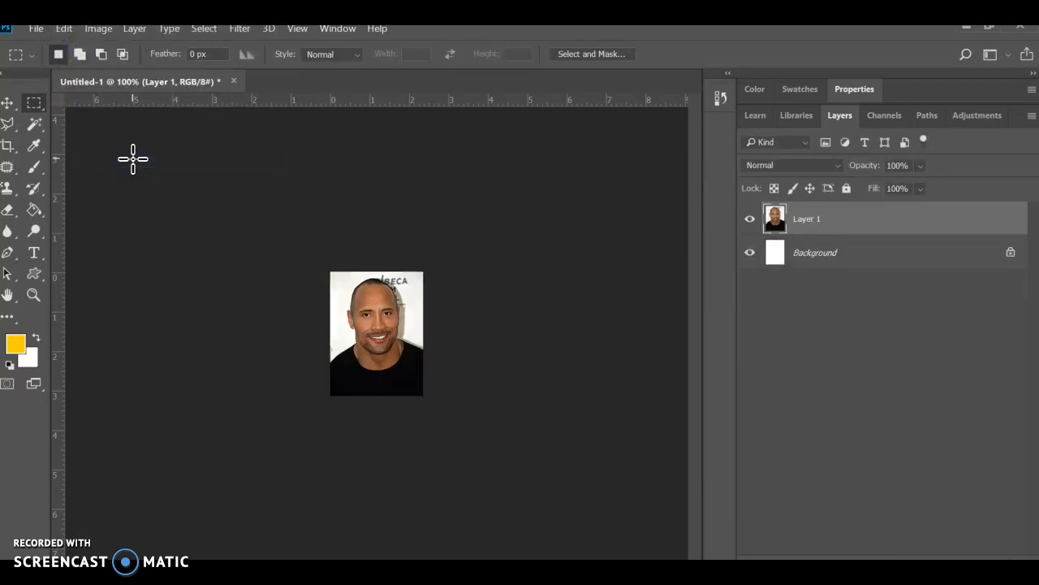
- Merge the visible portrait and background layers into one and unlock the merged layer
drag(815, 219, 816, 256)
click(813, 253)
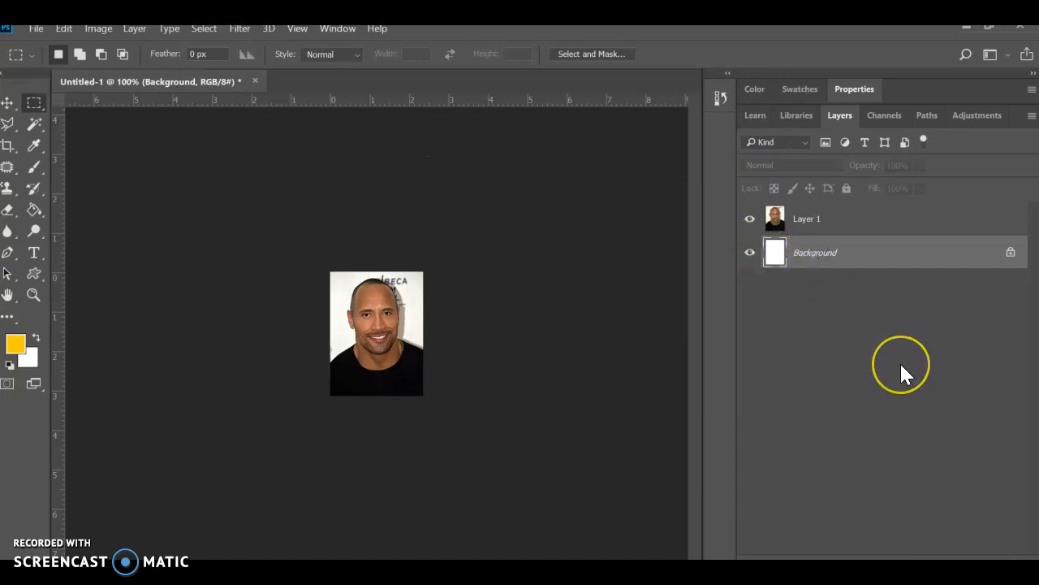
key(ctrl+shift+e)
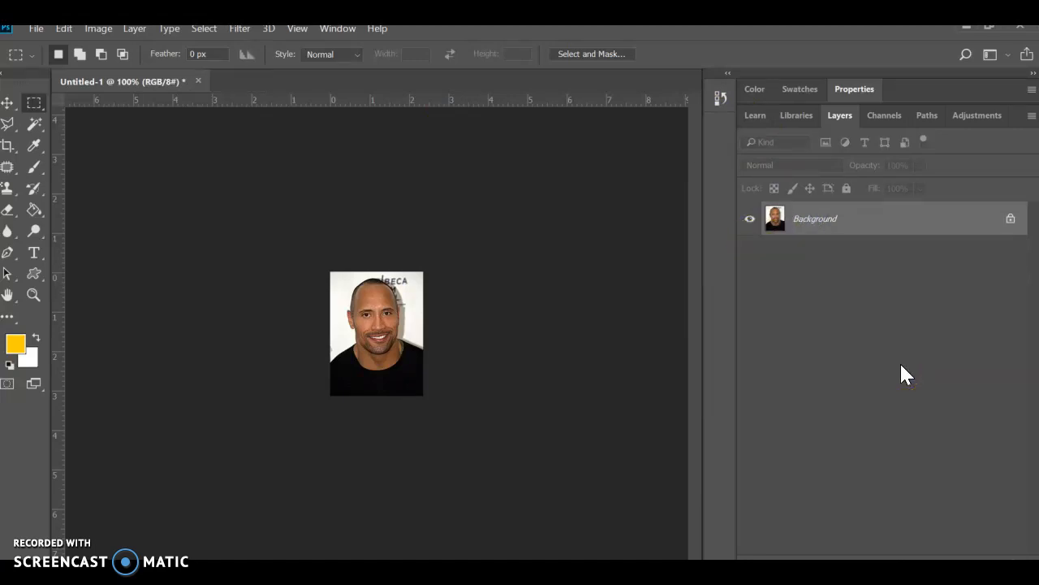
click(1010, 219)
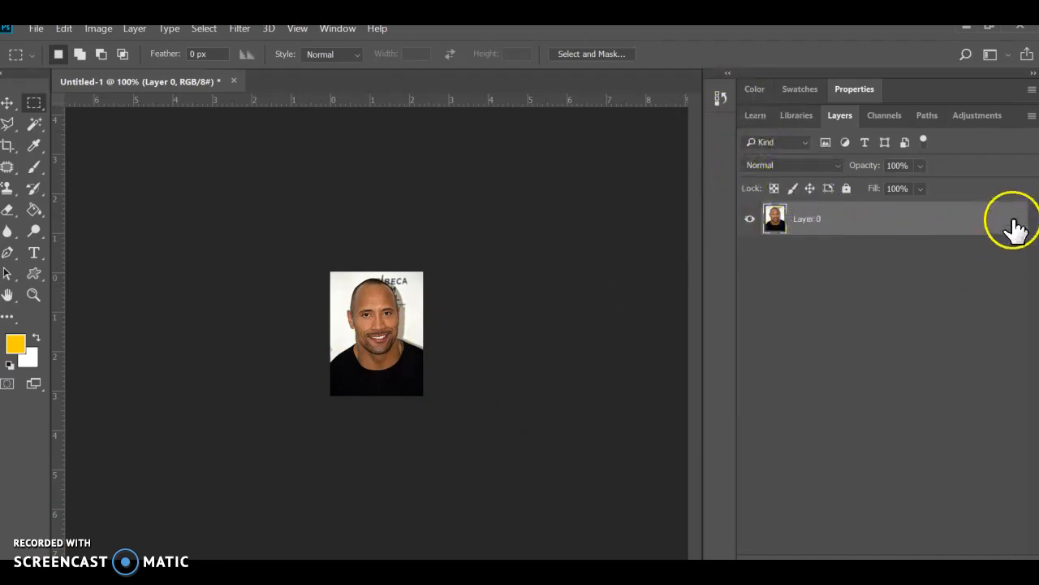
- Return the document history to the Paste state, try deleting the locked Background layer, and undo that deletion
click(726, 95)
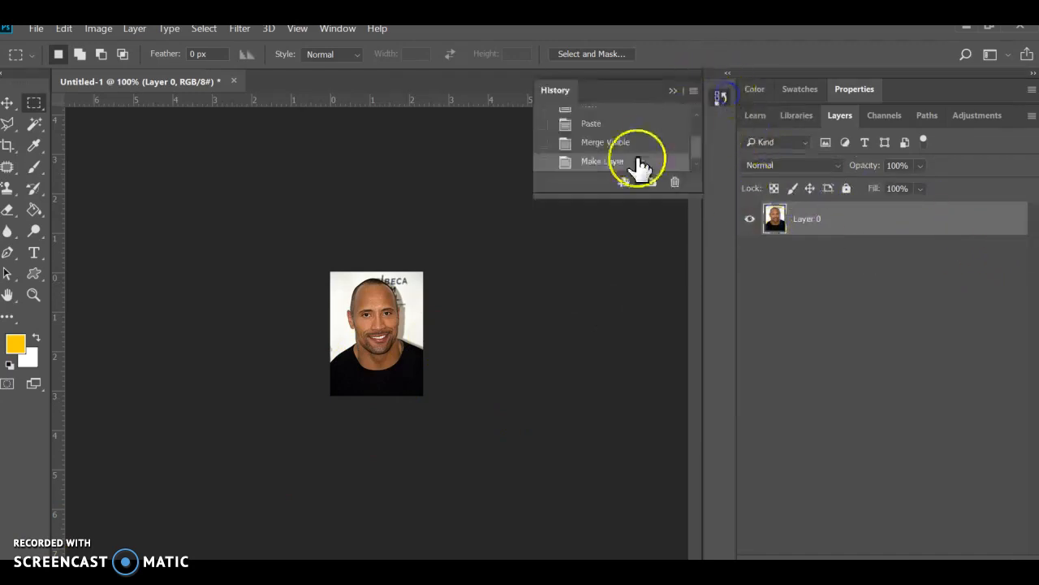
click(591, 126)
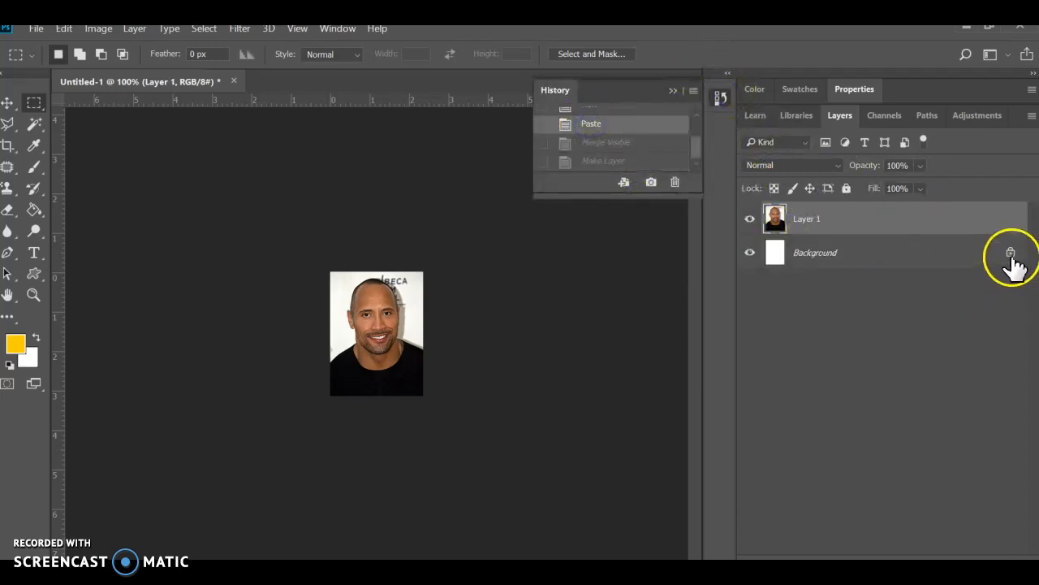
drag(882, 260, 1015, 567)
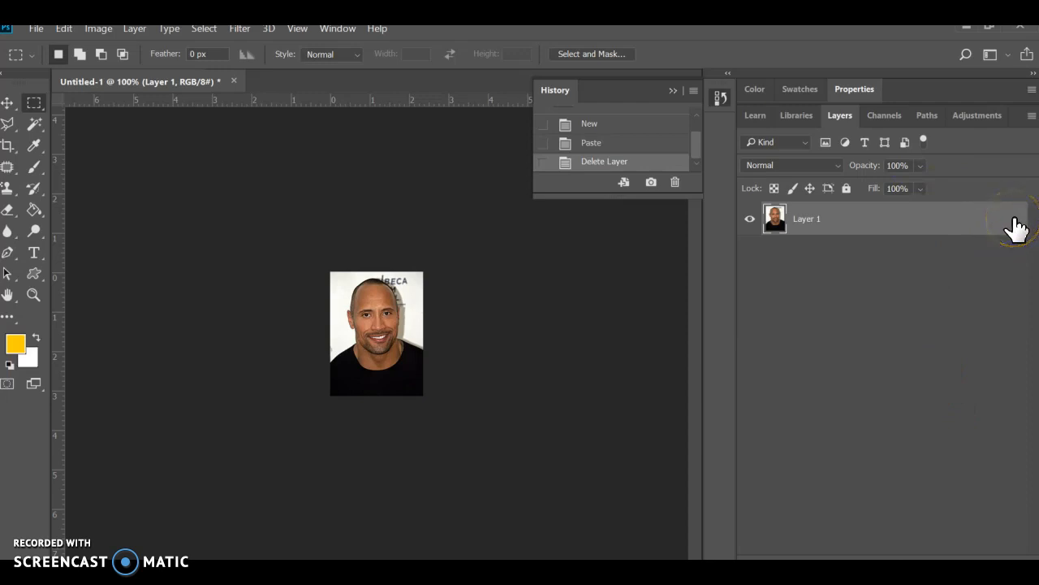
key(ctrl+z)
- Unlock the white Background layer beneath the portrait and delete it
click(1014, 254)
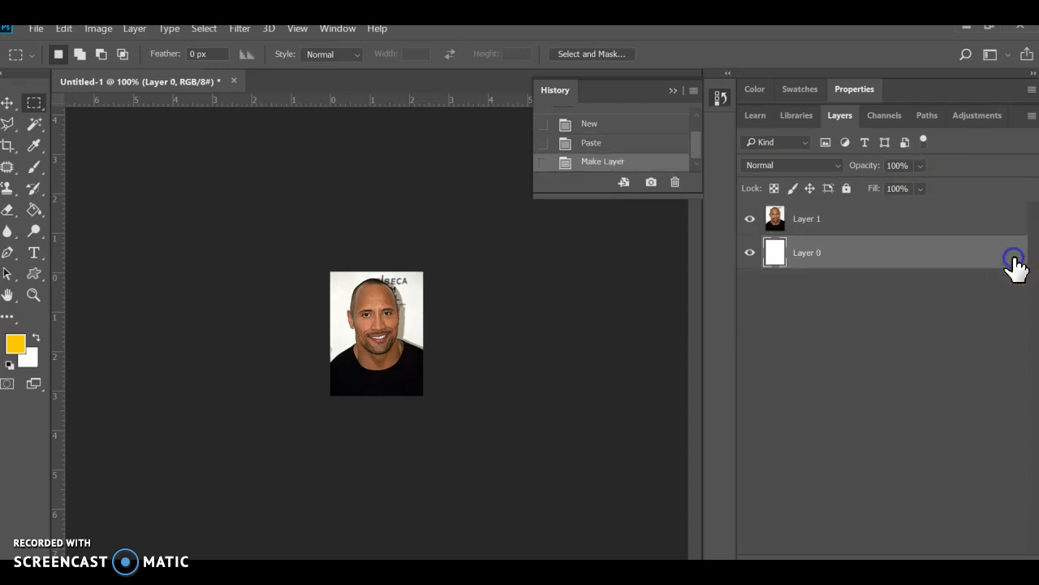
drag(919, 247, 1013, 558)
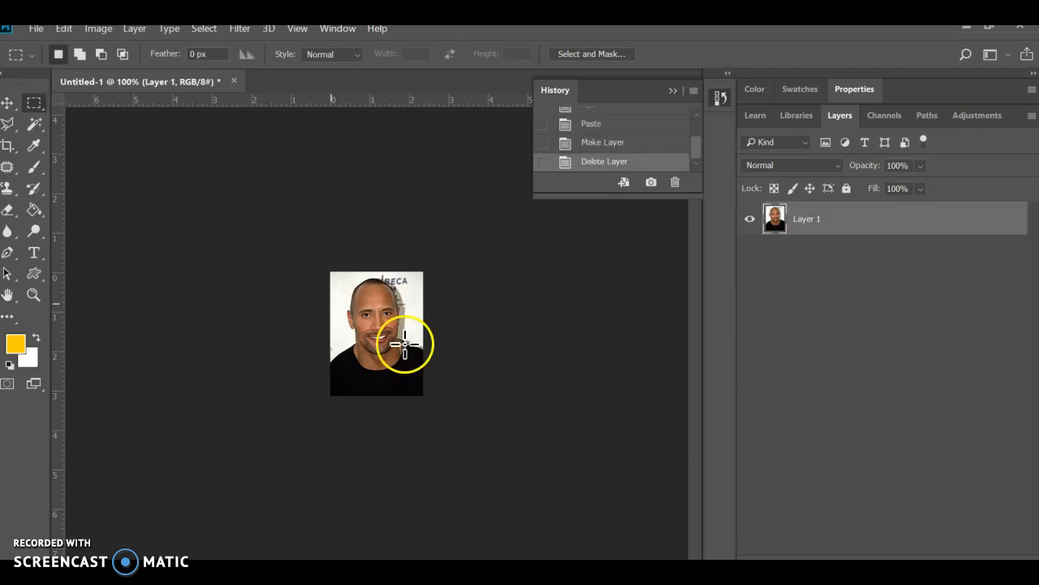
- Using the Magic Wand, select and clear the white backdrop beside the head and in the photo's upper-left corner
key(ctrl+plus)
key(ctrl+plus)
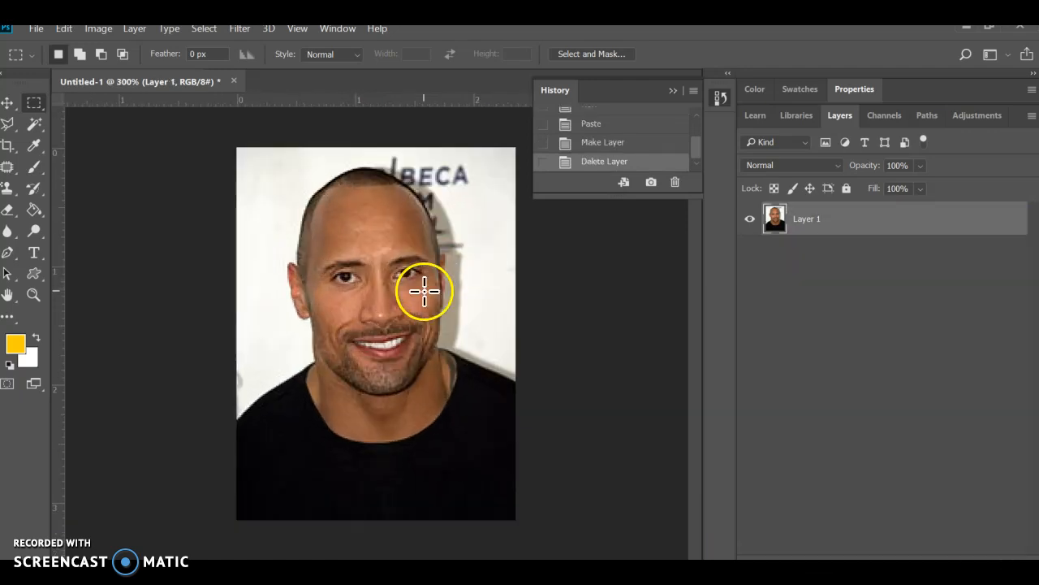
click(31, 125)
click(286, 205)
key(Delete)
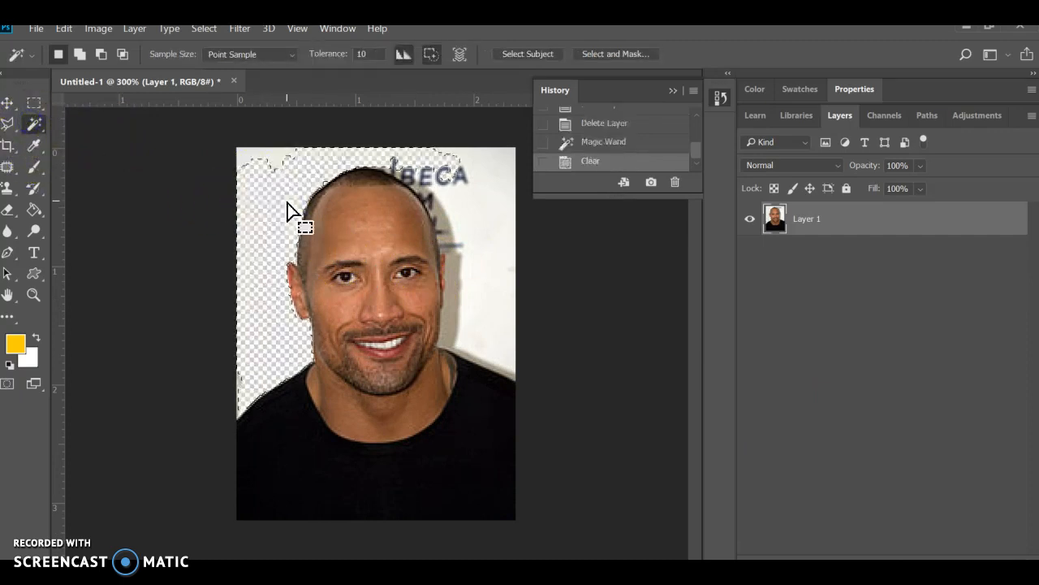
click(257, 156)
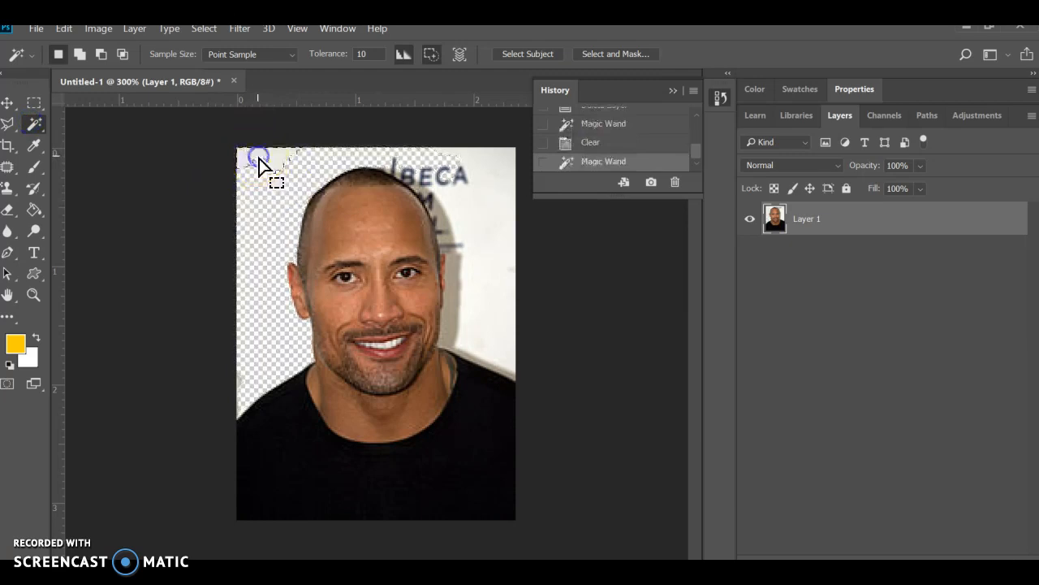
key(Delete)
- Clear the white backdrop on the right side of the head with the Magic Wand and deselect
click(495, 233)
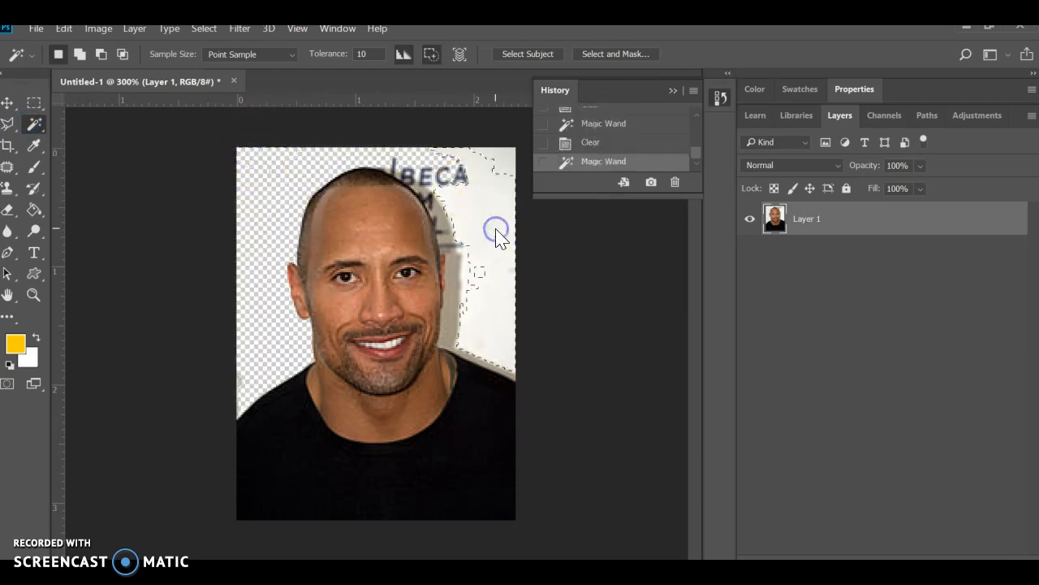
key(Delete)
key(ctrl+d)
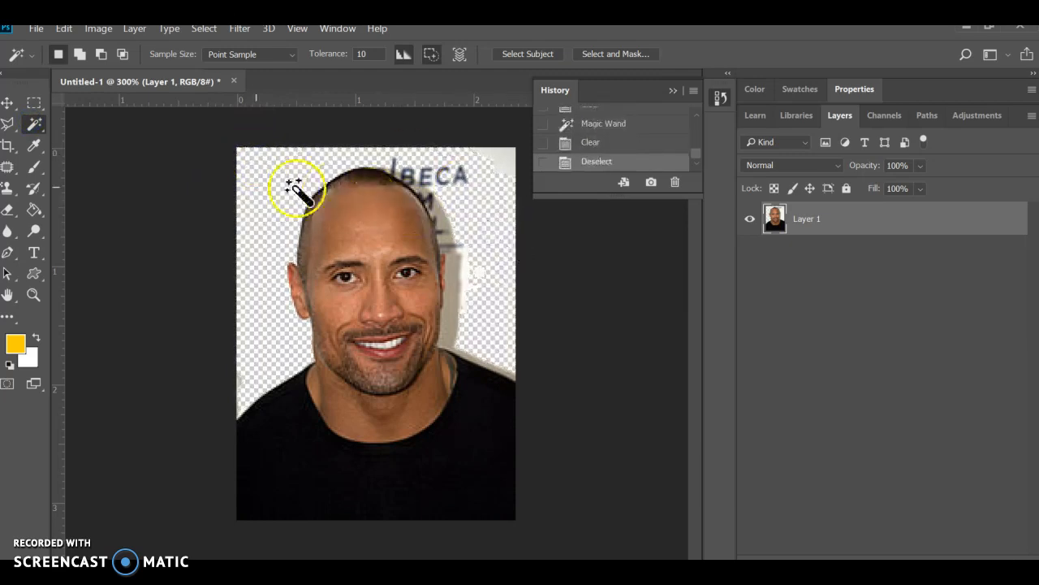
- Trace the leftover lettering and shadow beside the upper right of the head with the Magnetic Lasso, clear it, and deselect
click(8, 123)
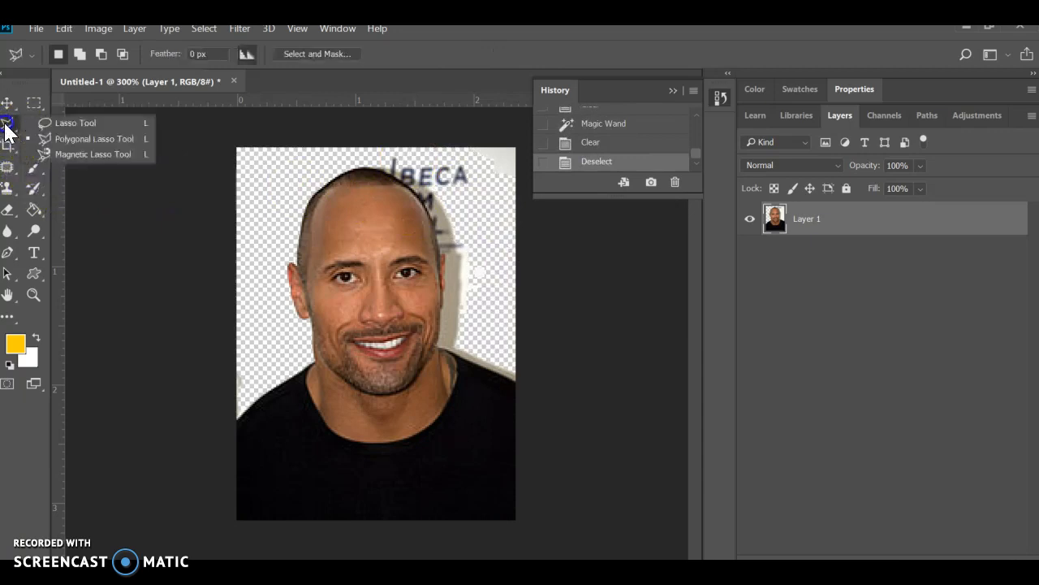
click(81, 153)
click(369, 161)
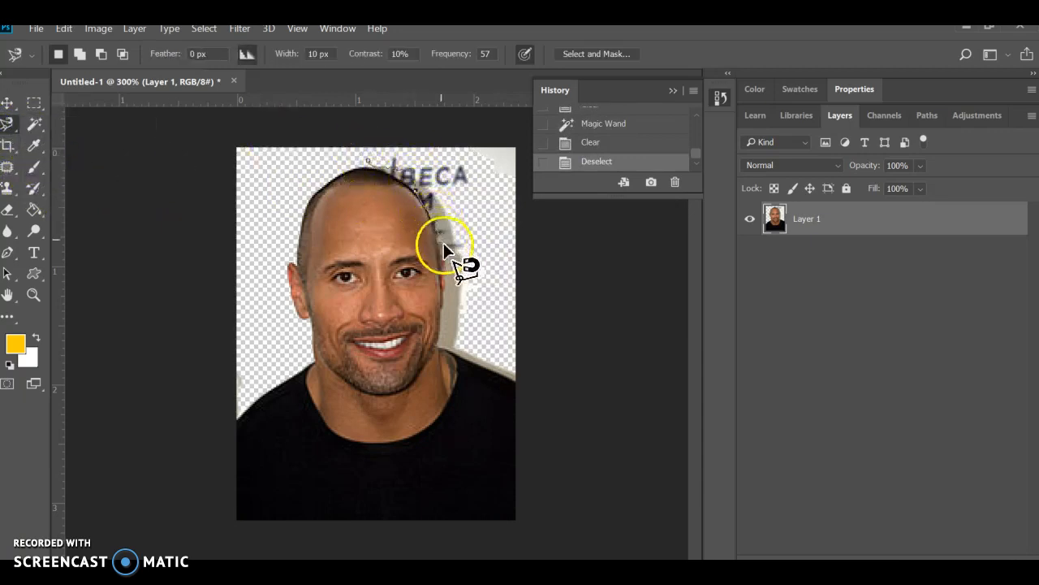
double_click(508, 120)
key(Delete)
key(ctrl+d)
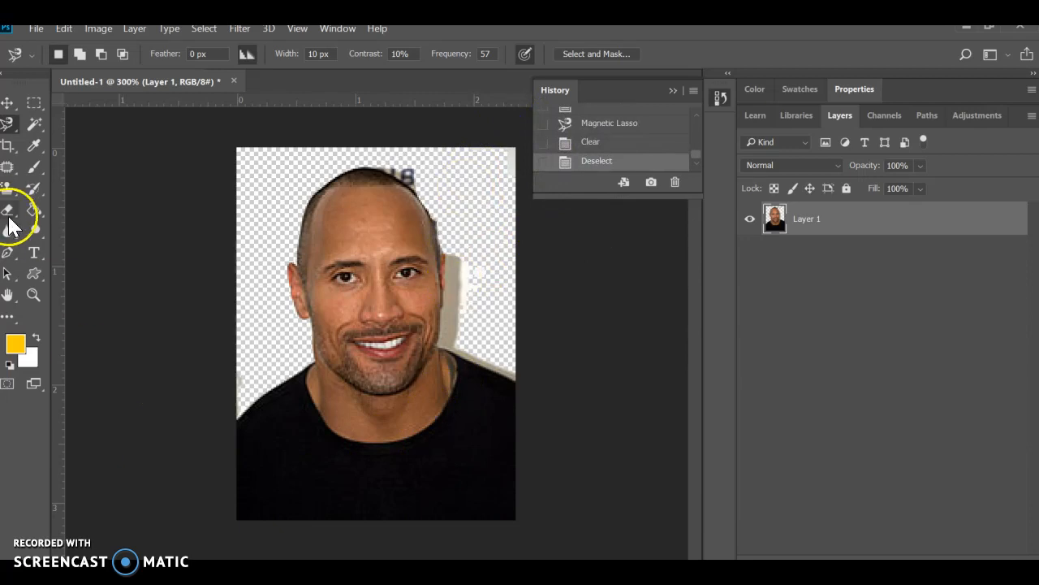
- Set the Eraser to 59 px and erase the shirt, neck and leftover background, keeping only the head
click(8, 213)
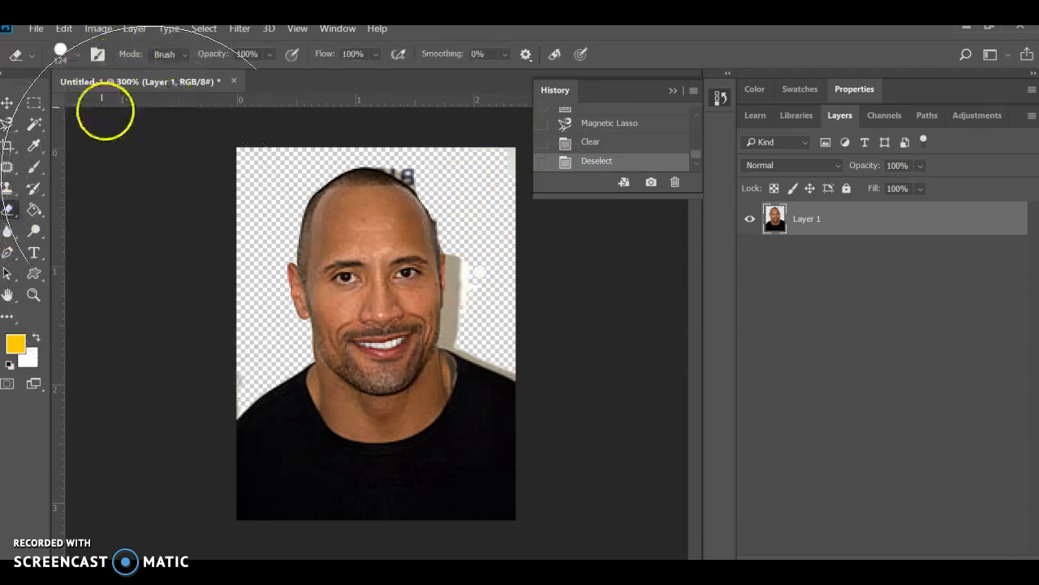
click(76, 54)
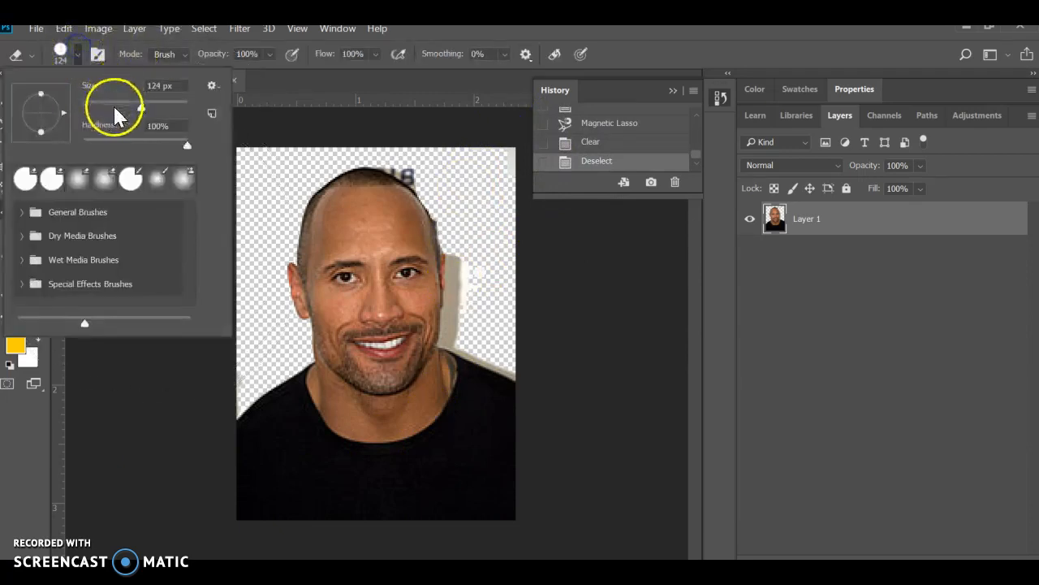
click(79, 55)
mouse_move(270, 393)
mouse_down()
mouse_move(287, 438)
mouse_move(320, 460)
mouse_move(437, 437)
mouse_up()
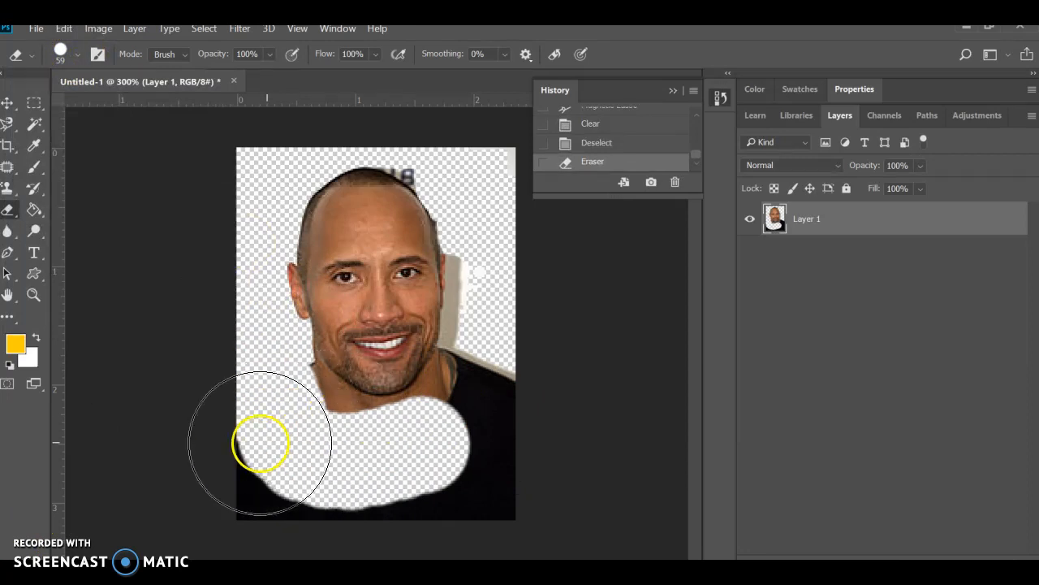
click(344, 386)
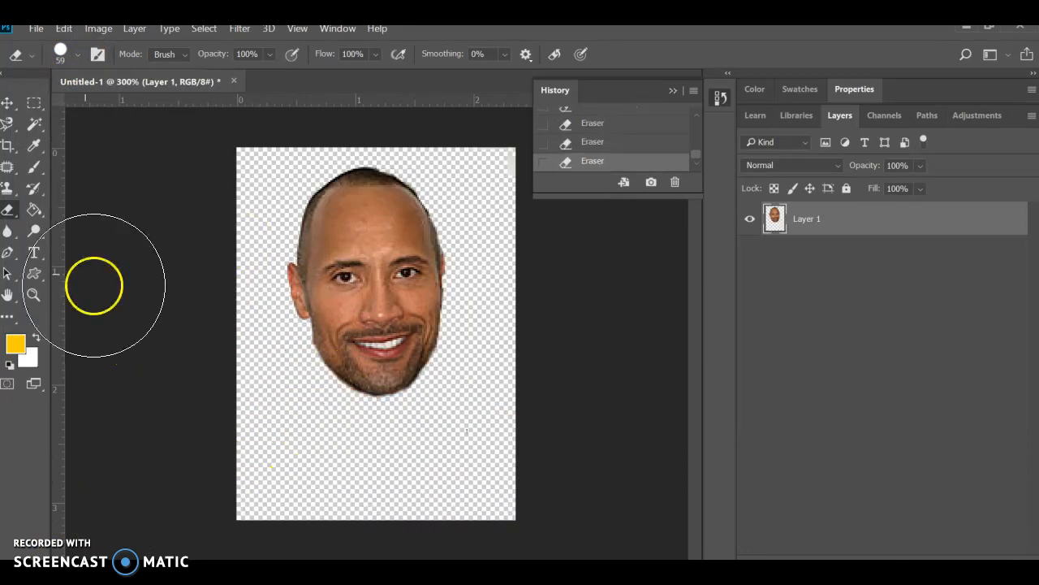
- Crop the canvas on all four sides to fit closely around the head
click(7, 147)
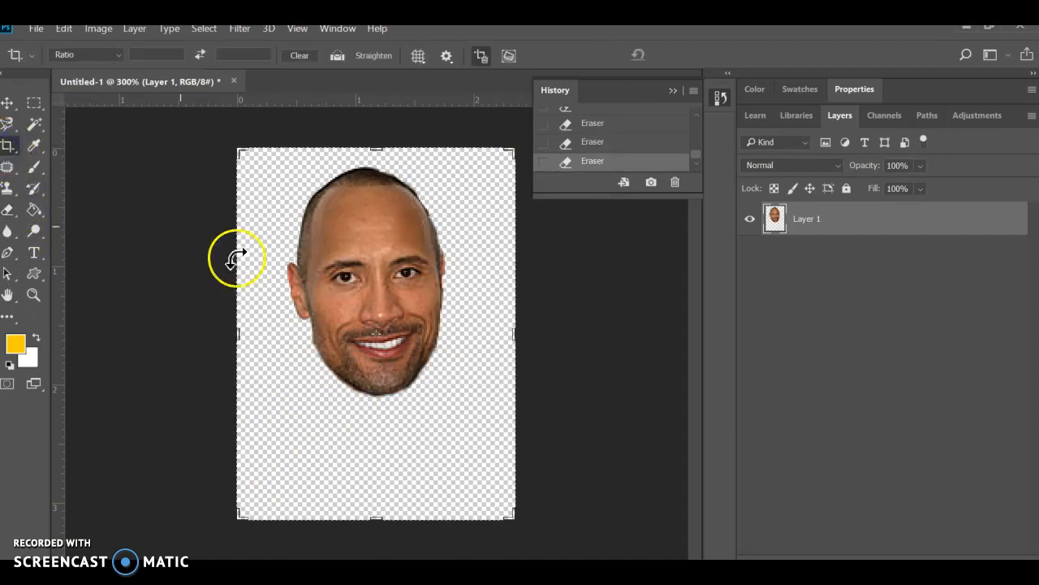
drag(376, 516, 383, 459)
drag(234, 341, 256, 349)
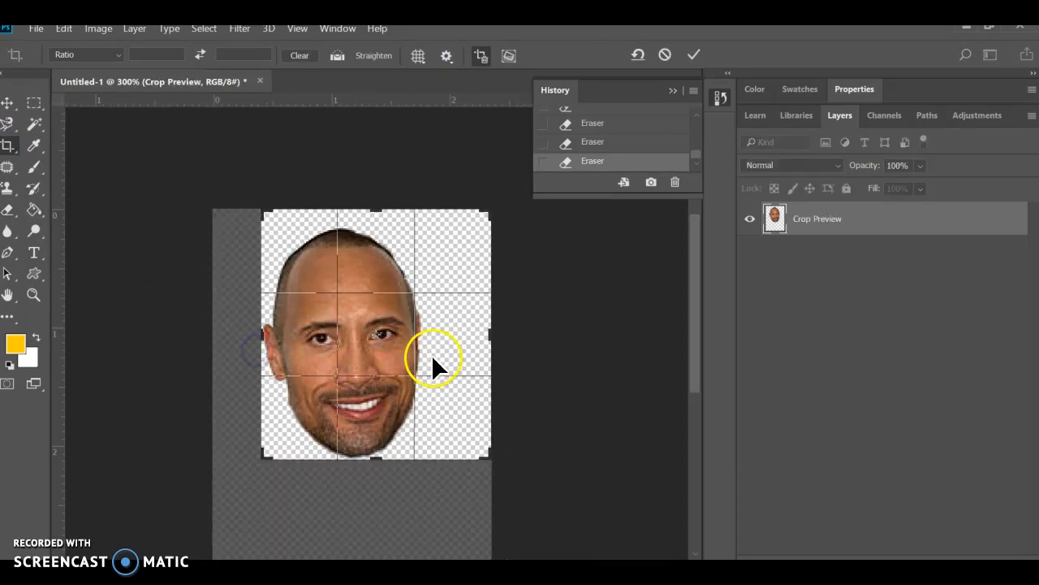
drag(487, 334, 454, 334)
drag(367, 213, 381, 218)
key(Return)
click(321, 203)
- Start saving a copy of the image to the Desktop and choose PNG as the file format
click(36, 30)
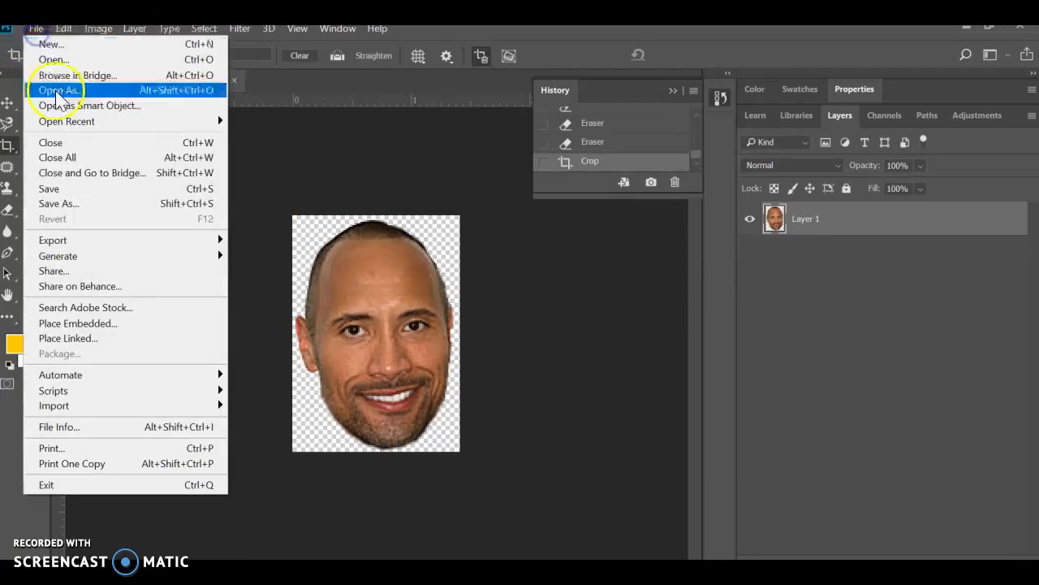
click(65, 203)
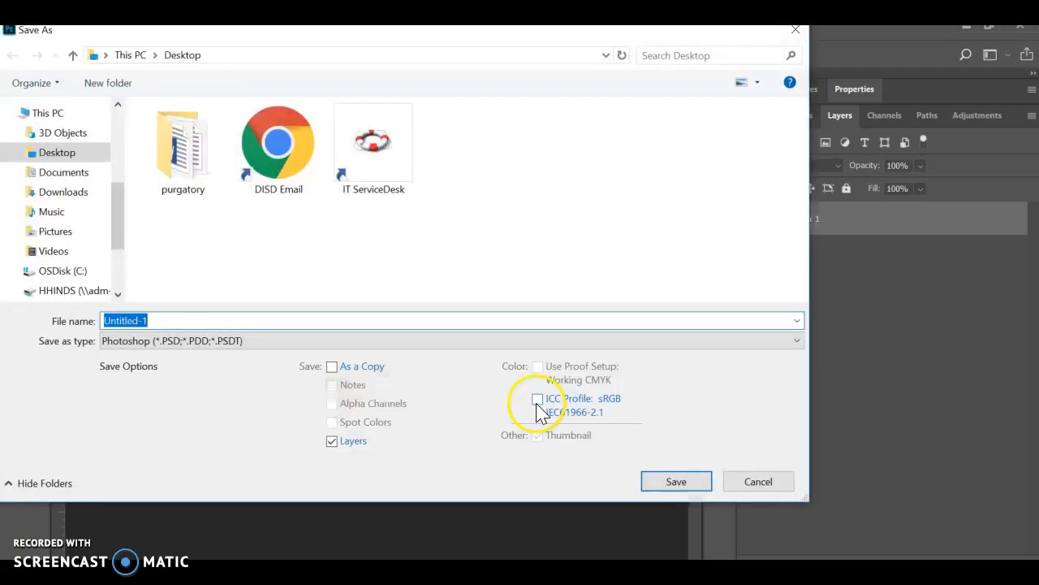
click(268, 348)
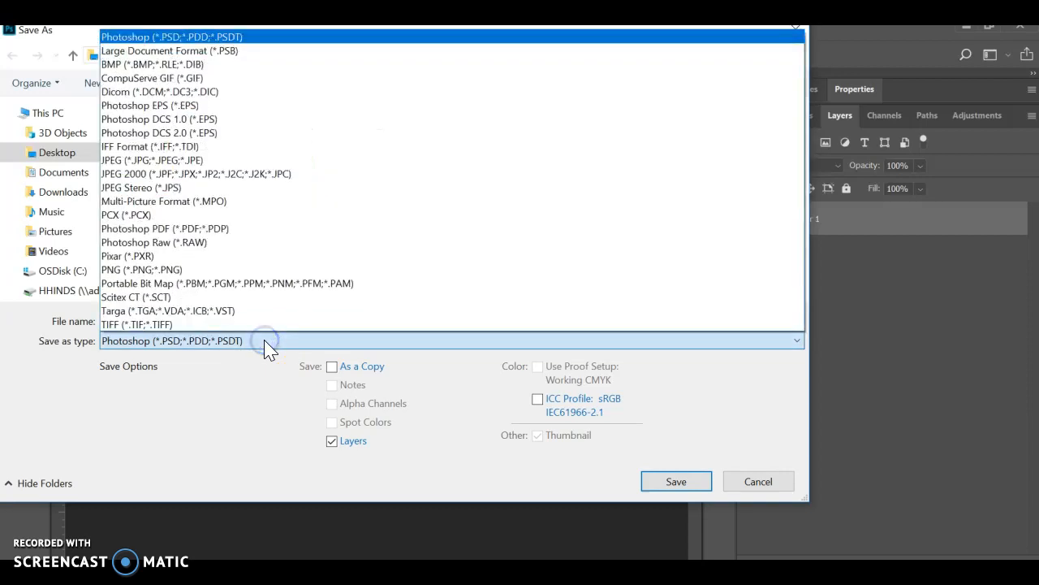
click(268, 347)
click(268, 348)
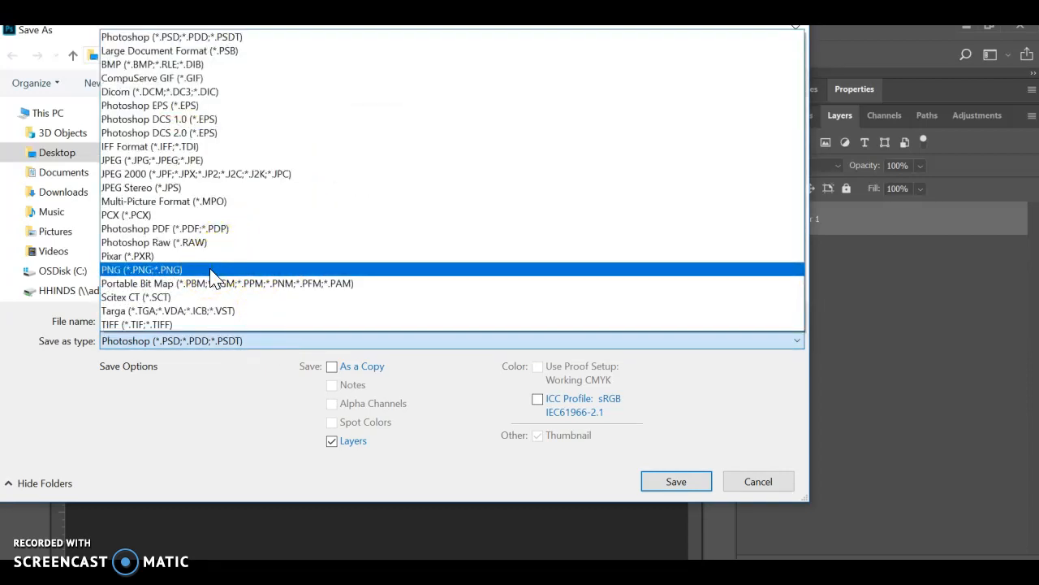
click(211, 271)
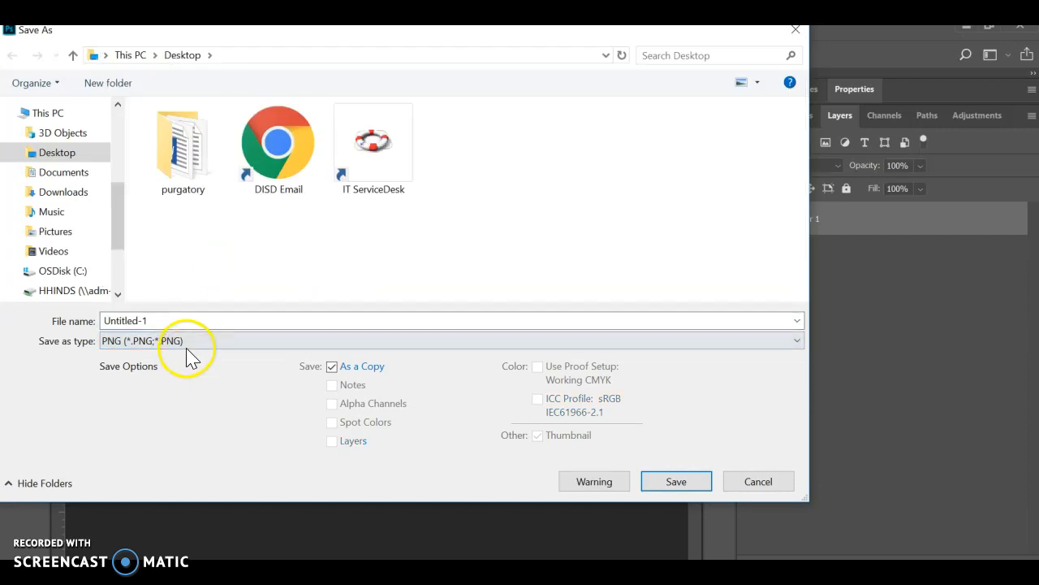
click(187, 345)
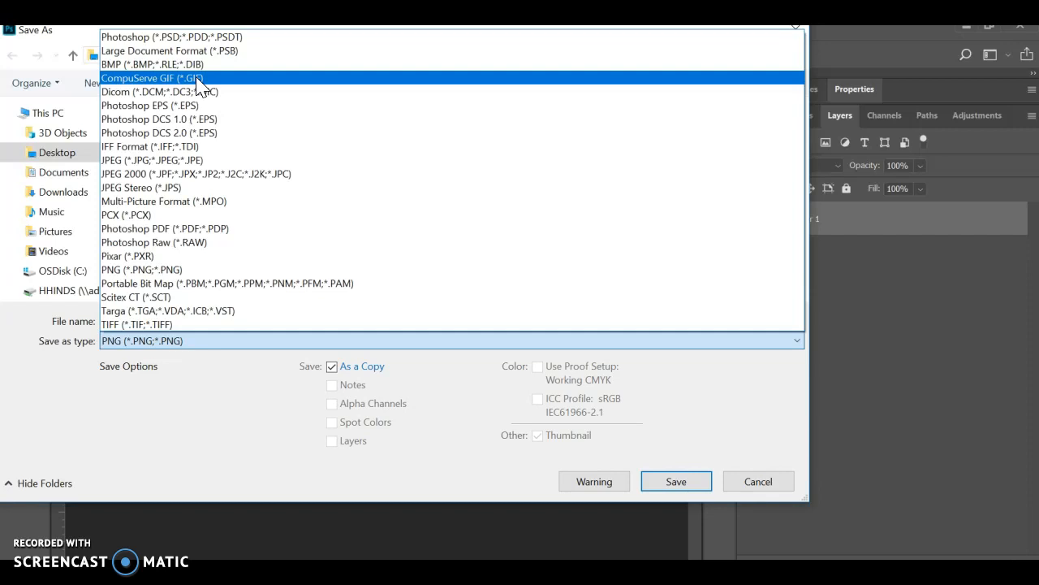
click(153, 269)
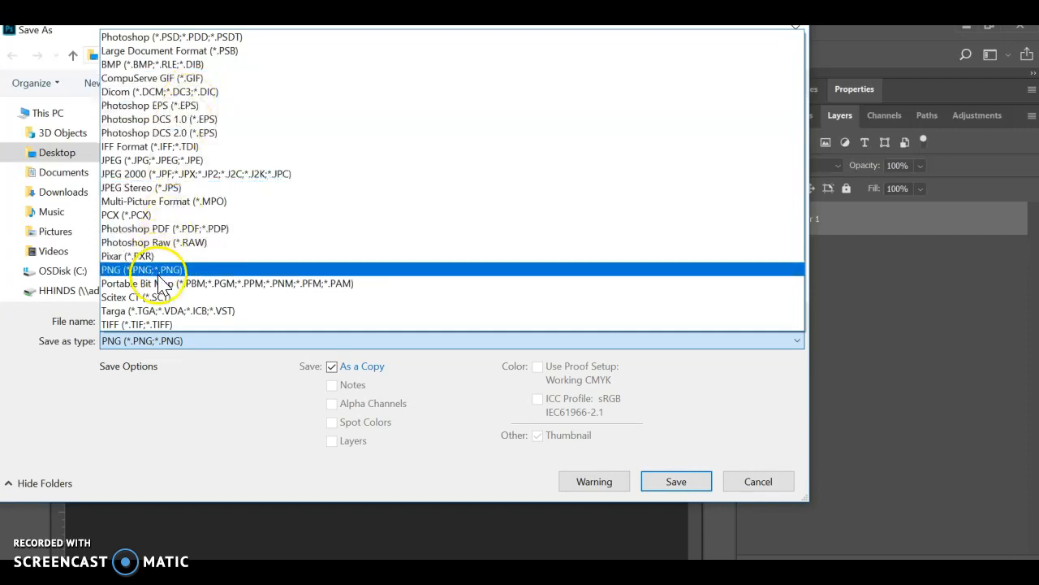
- Name the file head and save it with the Large file size (Fastest saving) PNG option
click(183, 324)
double_click(183, 325)
text(head)
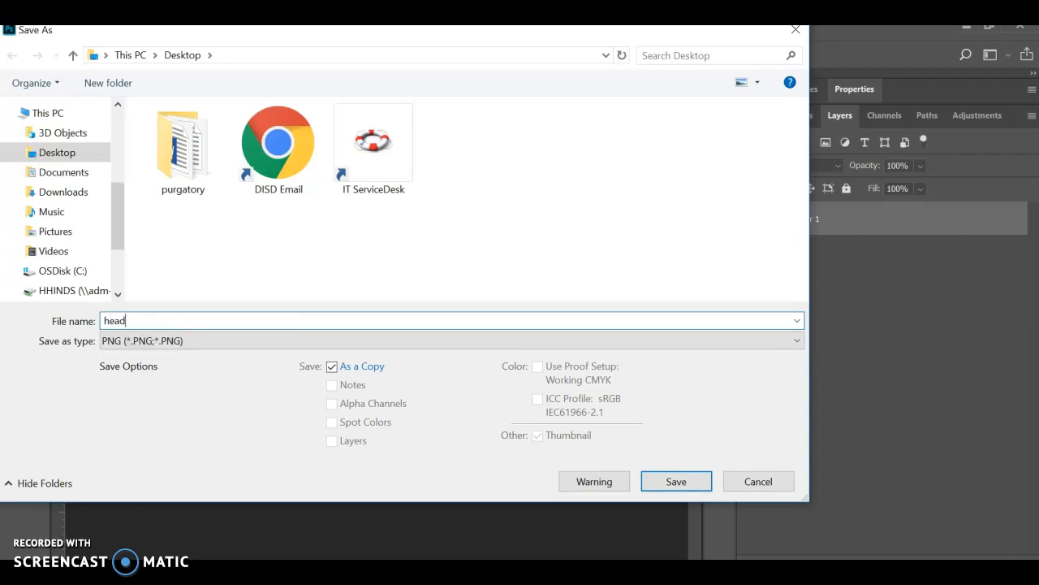
click(684, 481)
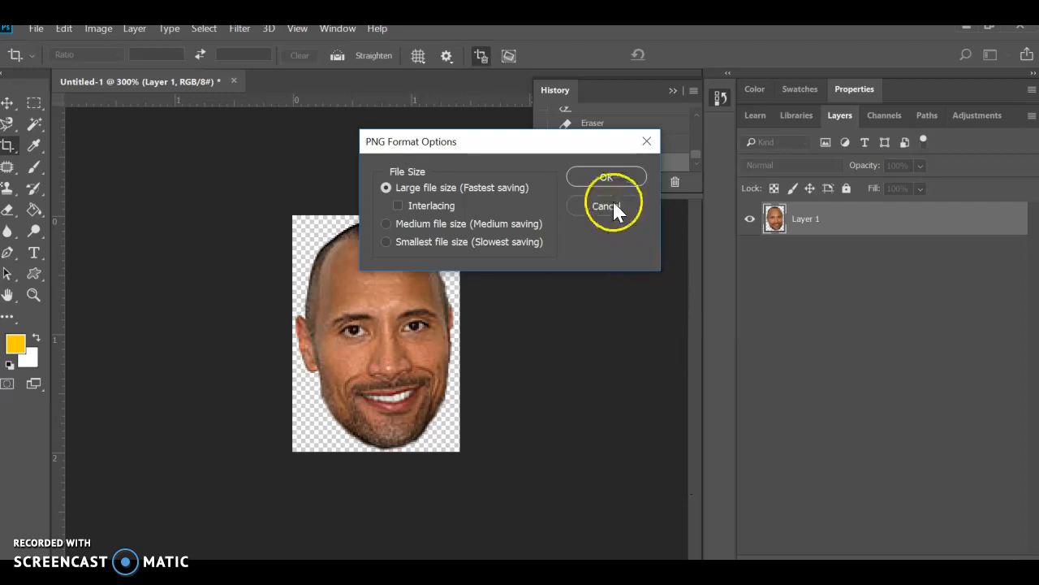
click(607, 176)
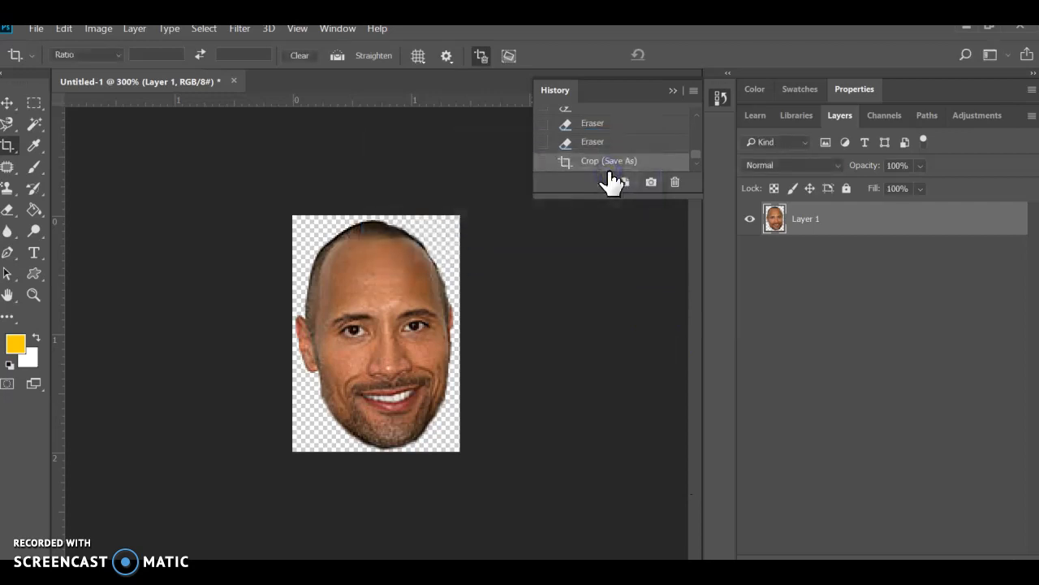
- Switch to the Windows desktop and move the saved head image to an empty area away from the other icons
click(967, 31)
click(963, 34)
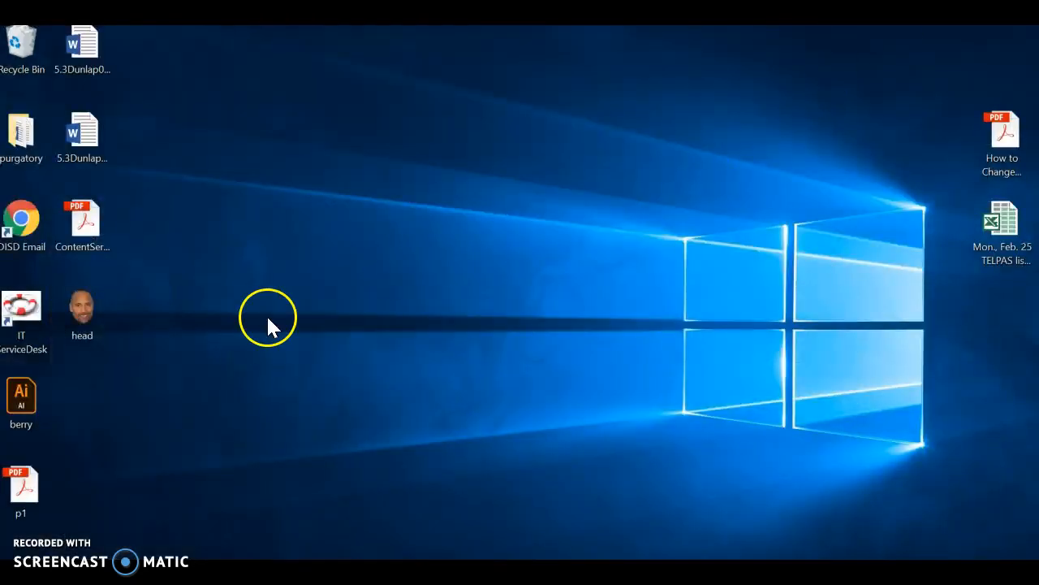
drag(108, 321, 333, 203)
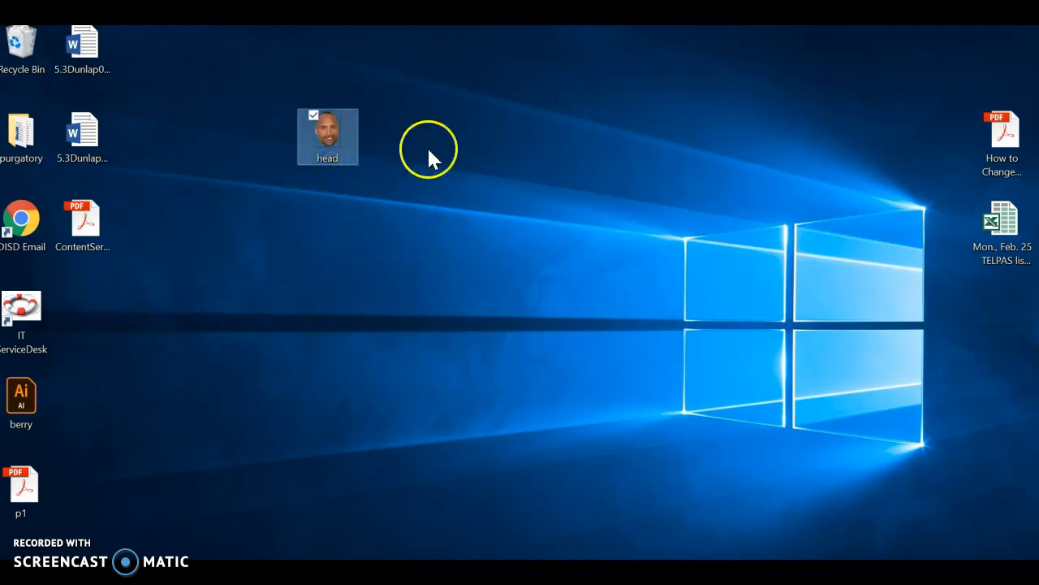